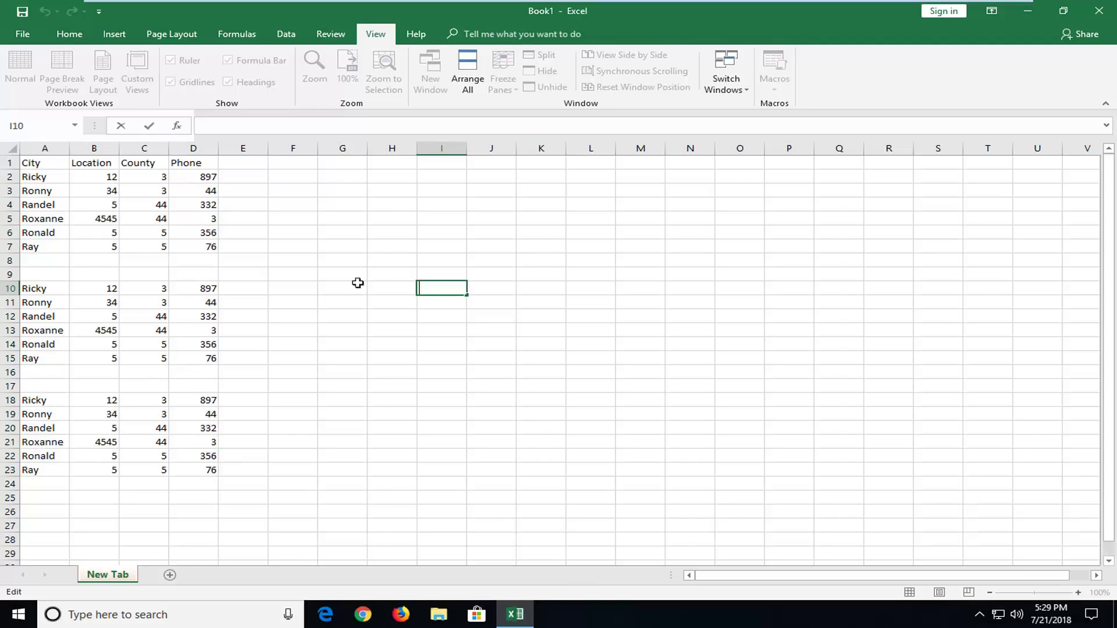
Point out the empty rows 8, 9 and 16, then select the range A1:D23
left_click(11, 260)
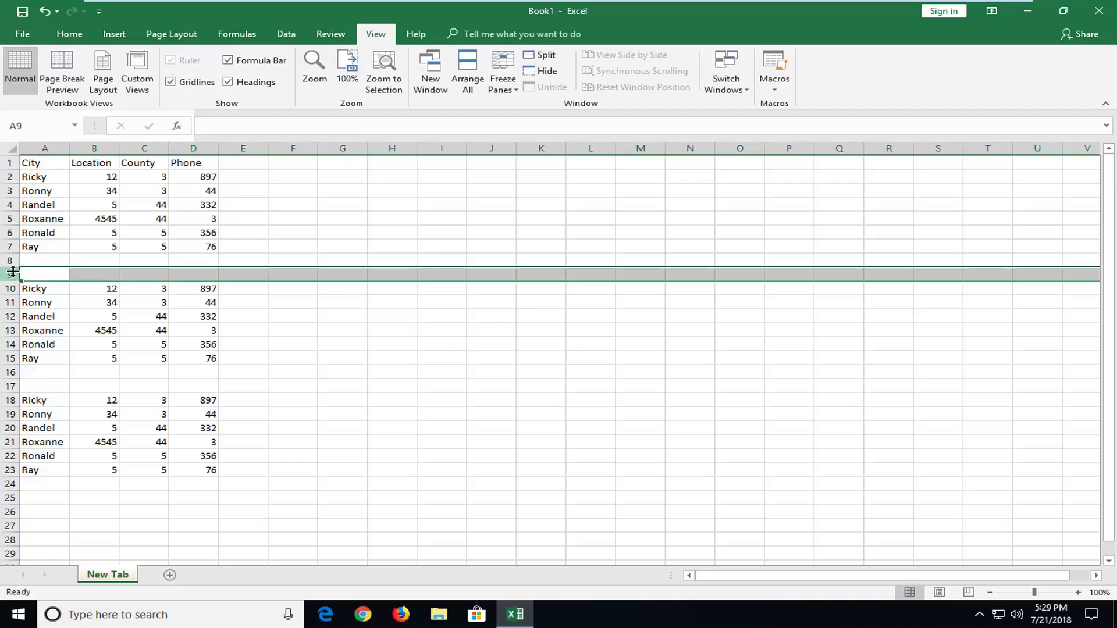
left_click(11, 260)
left_click(10, 302)
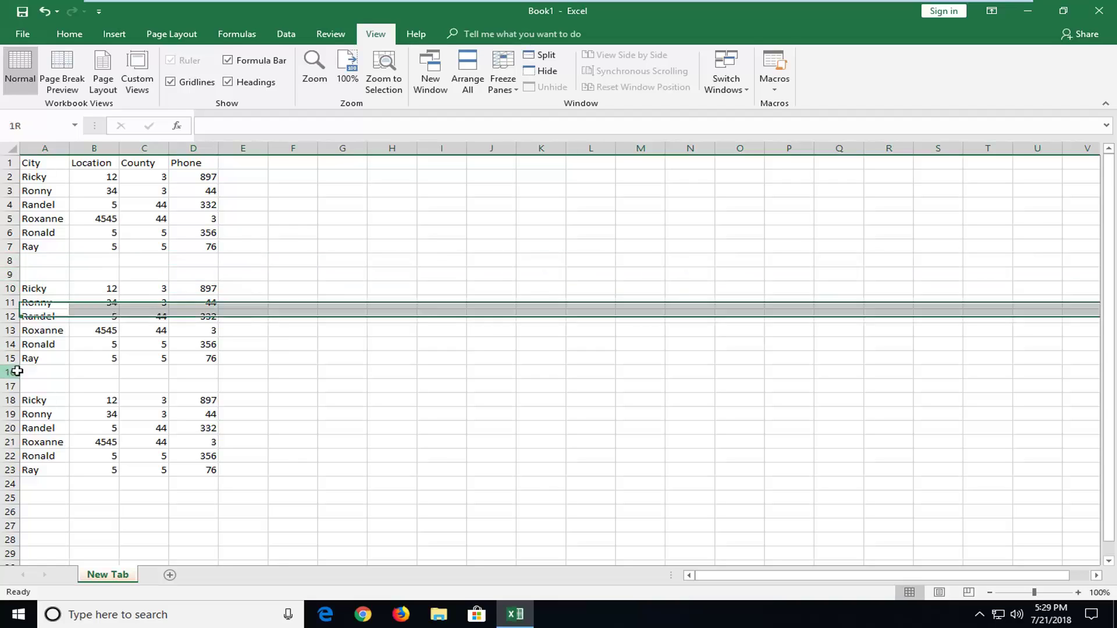
left_click(11, 373)
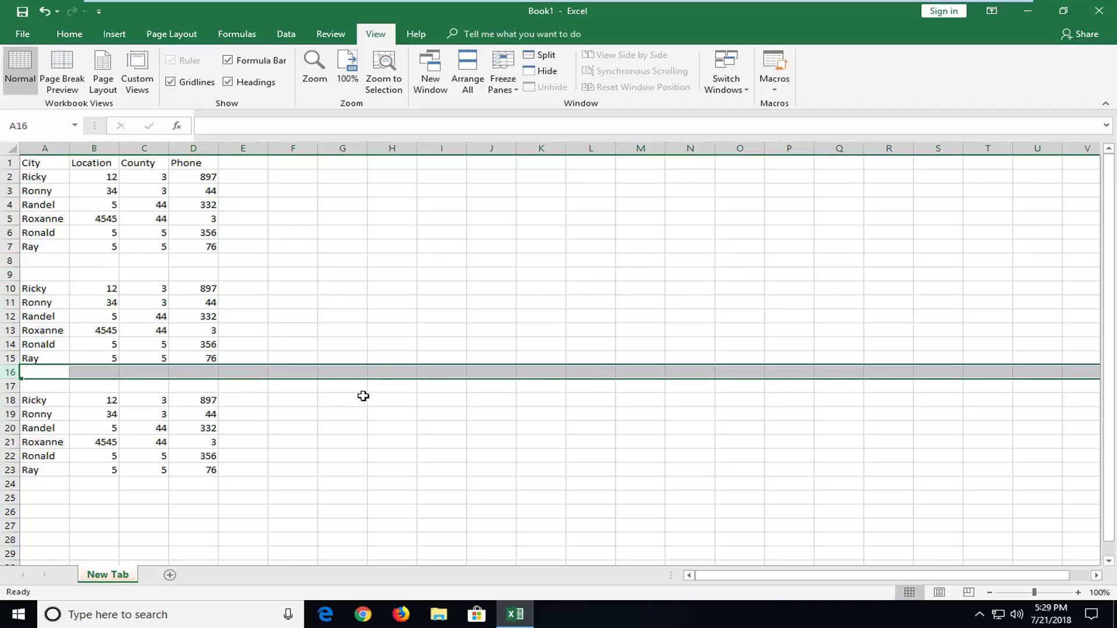
left_click(392, 321)
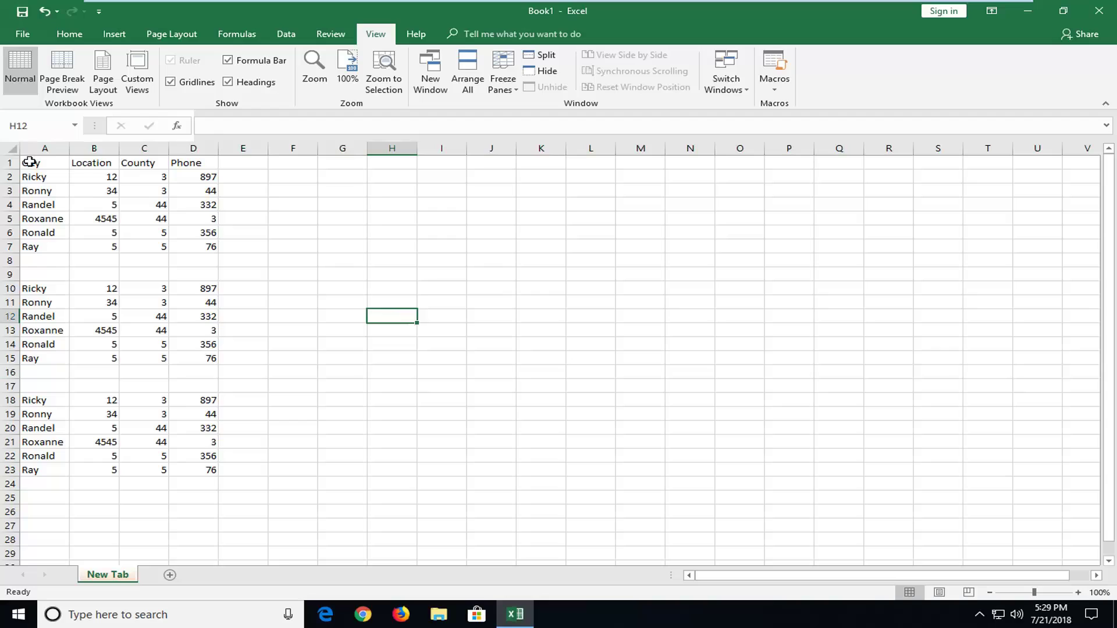
left_click_drag(31, 163, 208, 470)
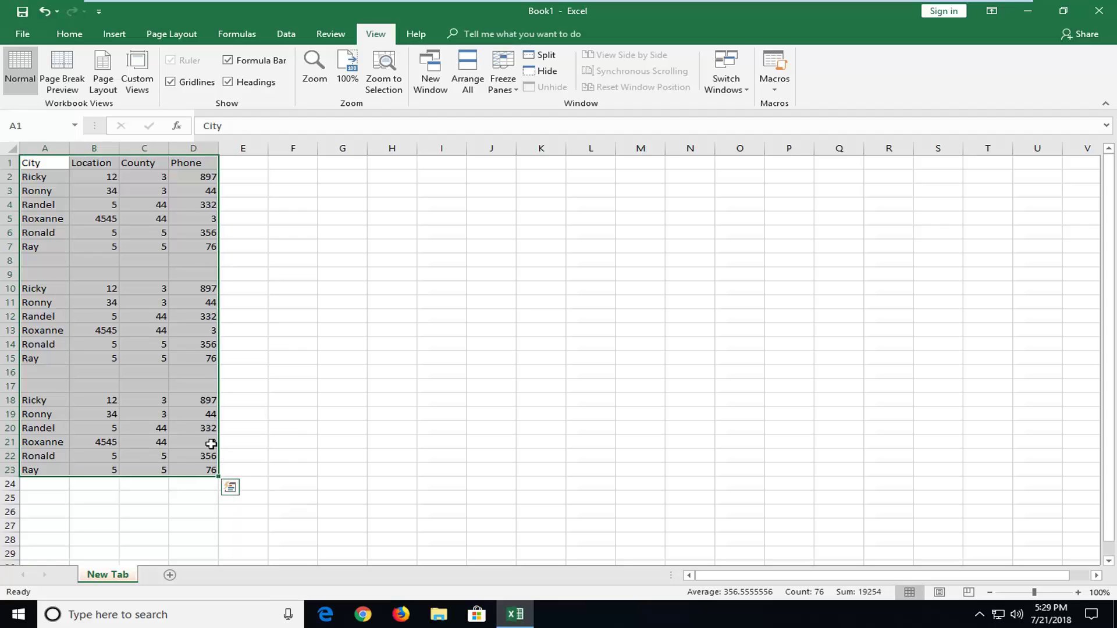
Select only the blank cells in the data block using Go To Special with Blanks
key("ctrl+g")
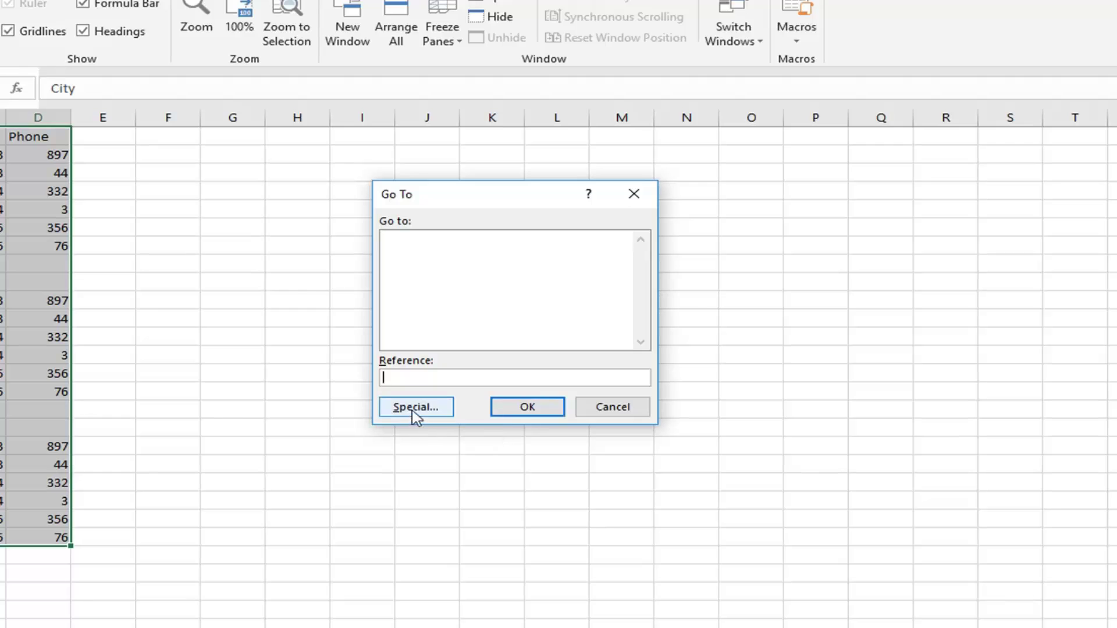
left_click(415, 407)
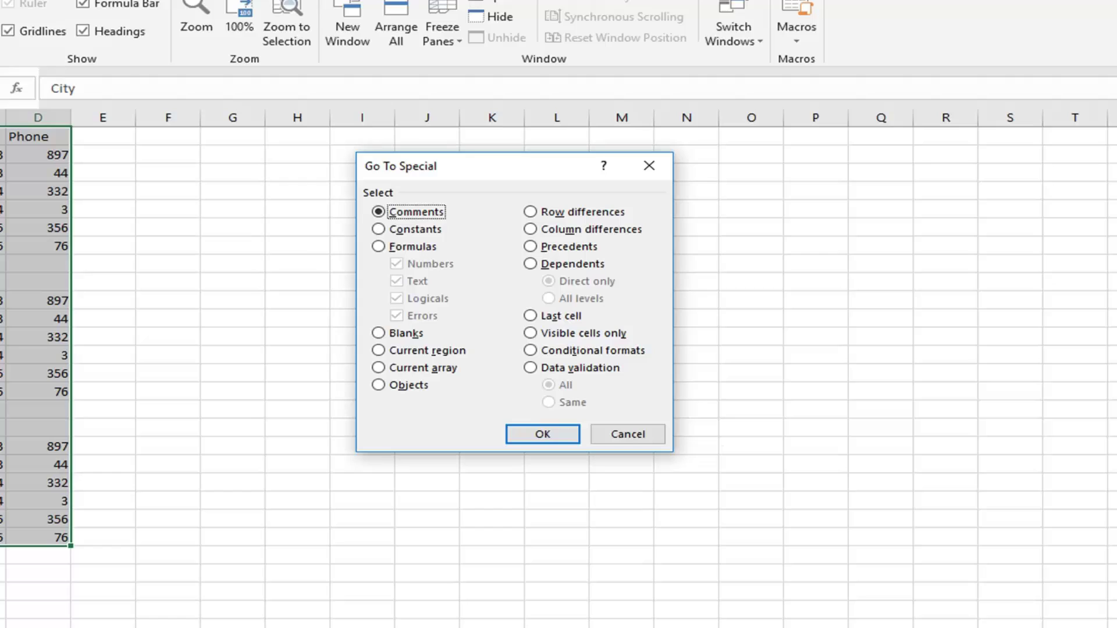
left_click(393, 334)
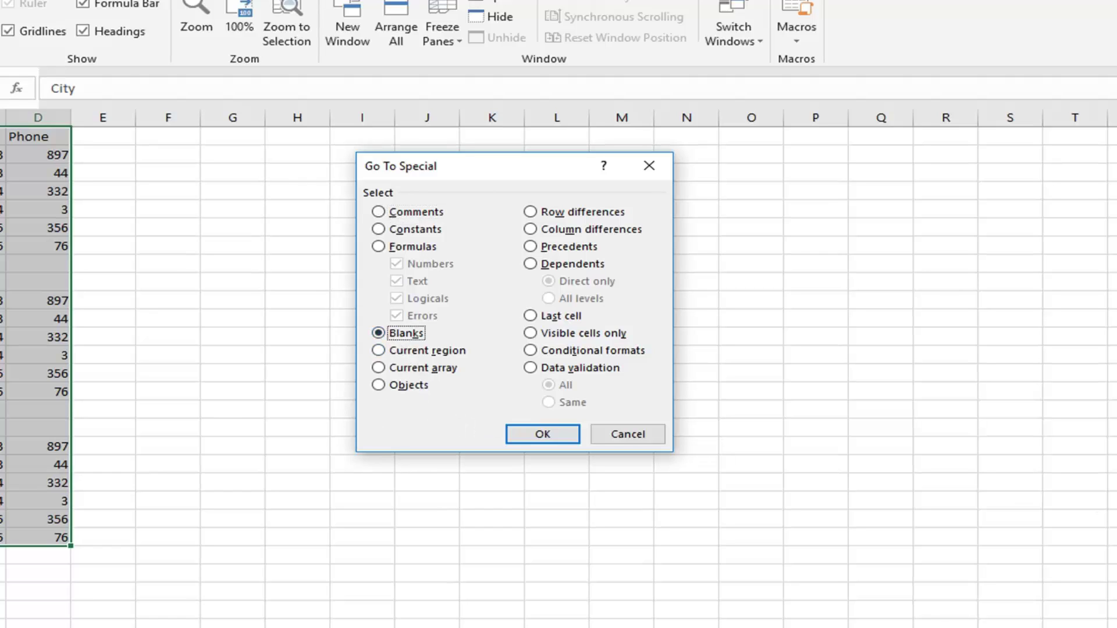
left_click(543, 433)
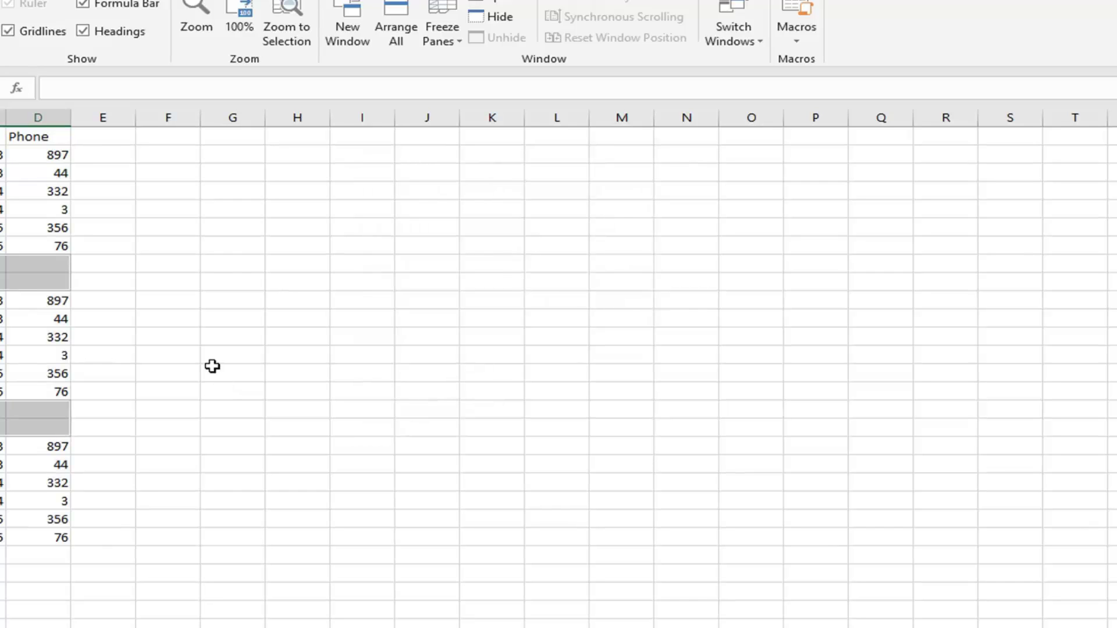
Delete the selected blank cells, shifting cells up
key("ctrl+minus")
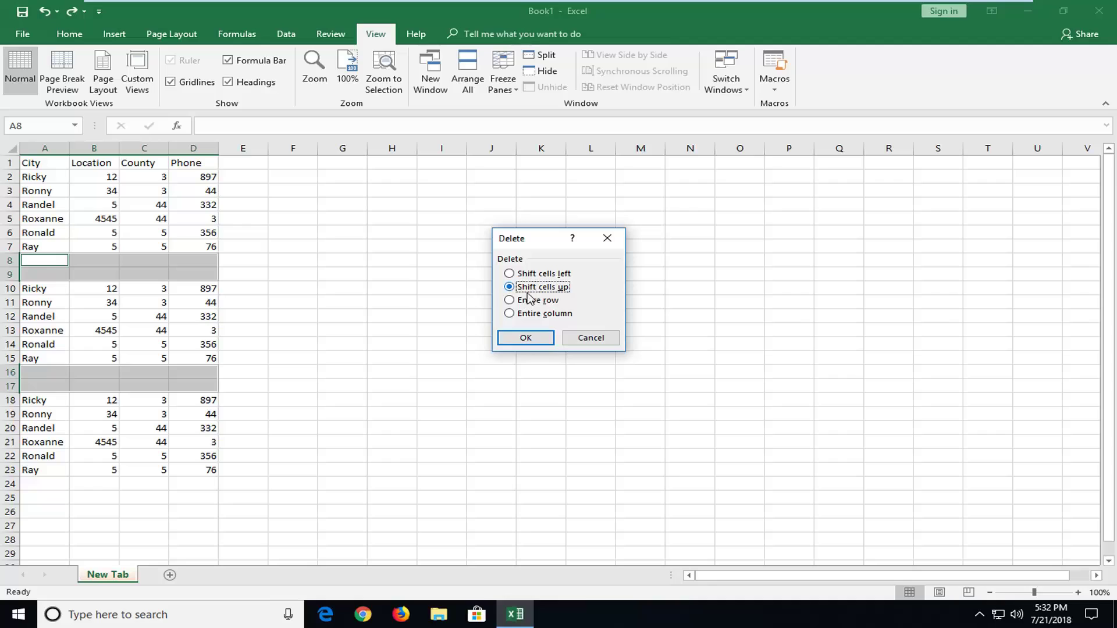
left_click(525, 338)
left_click(391, 399)
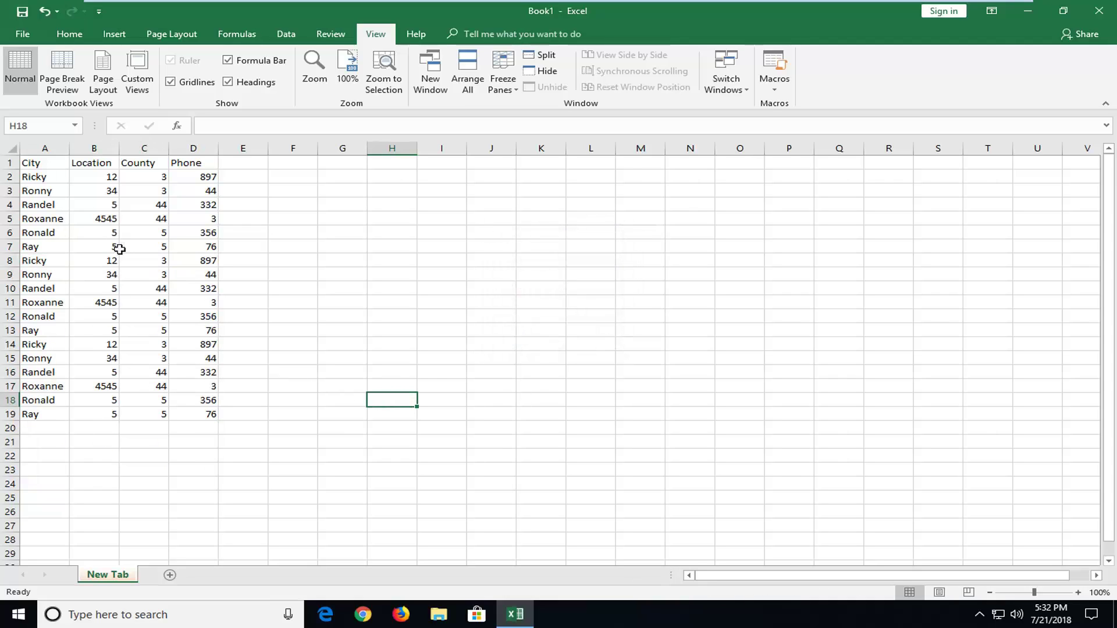